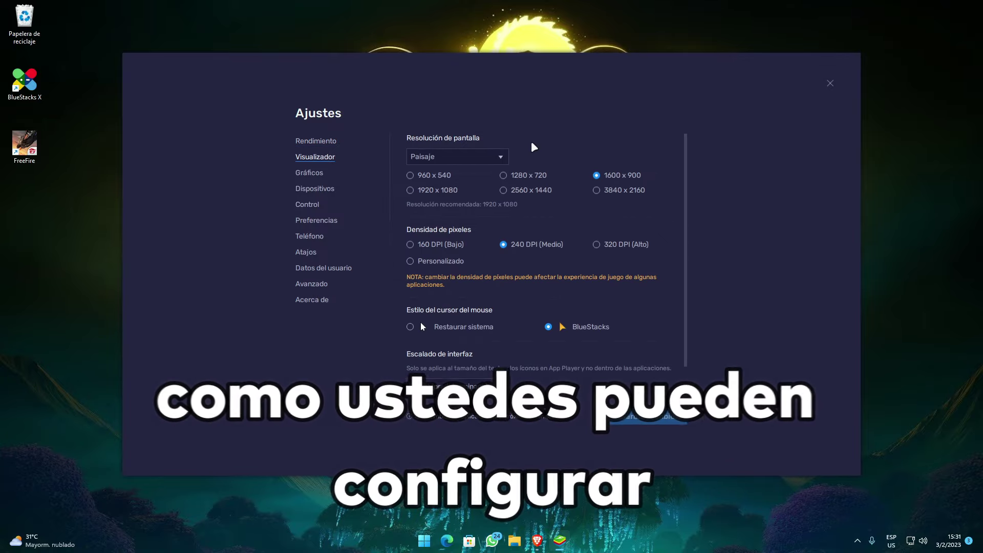
Choose Paisaje as the screen resolution orientation in the display settings
left_click(457, 156)
left_click(439, 171)
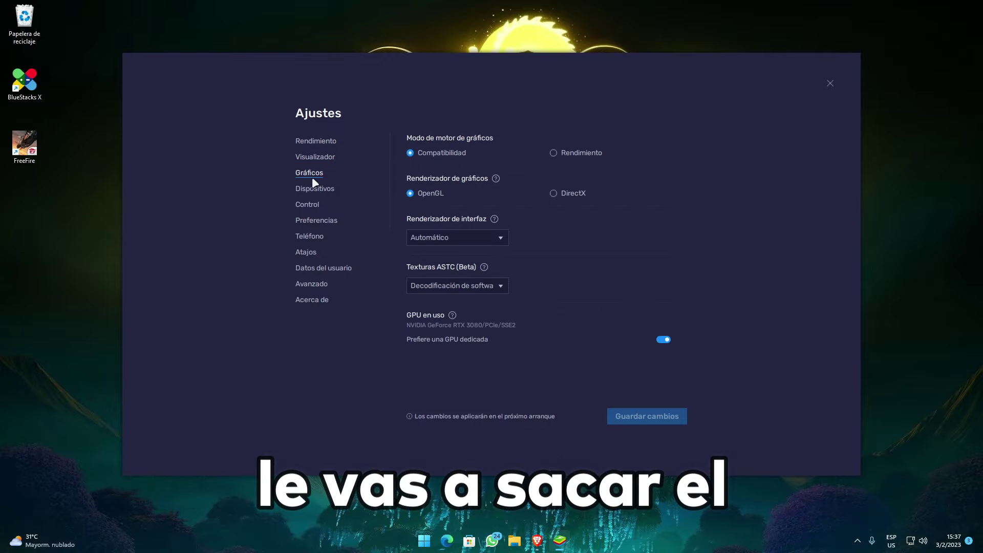
Select OpenGL as the graphics renderer and Asus ROG 2 as the predefined device profile
left_click(411, 194)
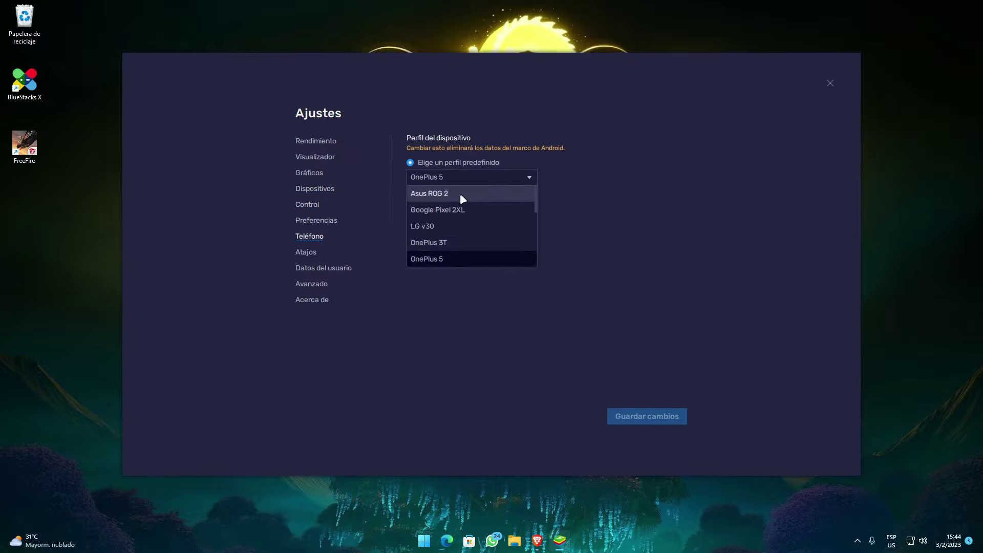
left_click(459, 194)
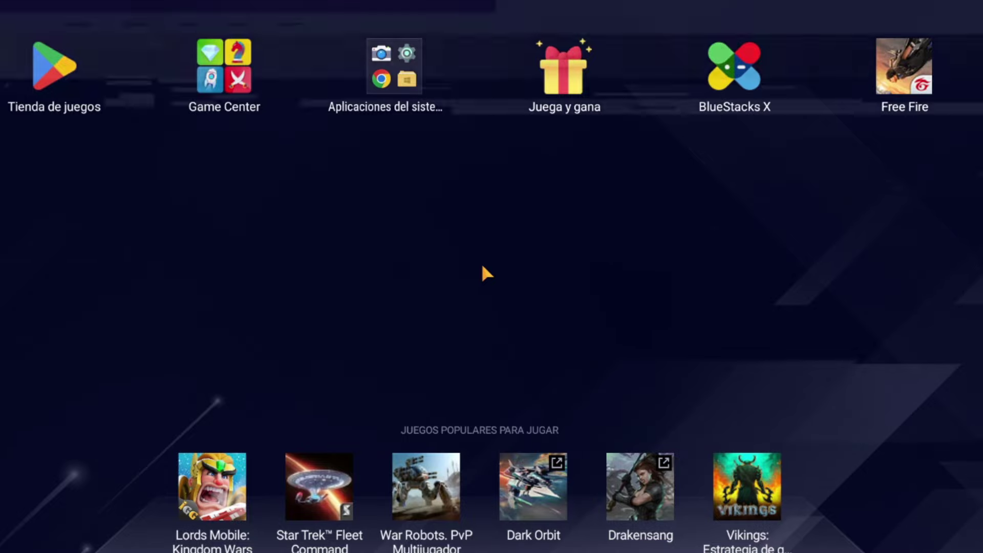
Open the emulator's settings from its home screen
key("F11")
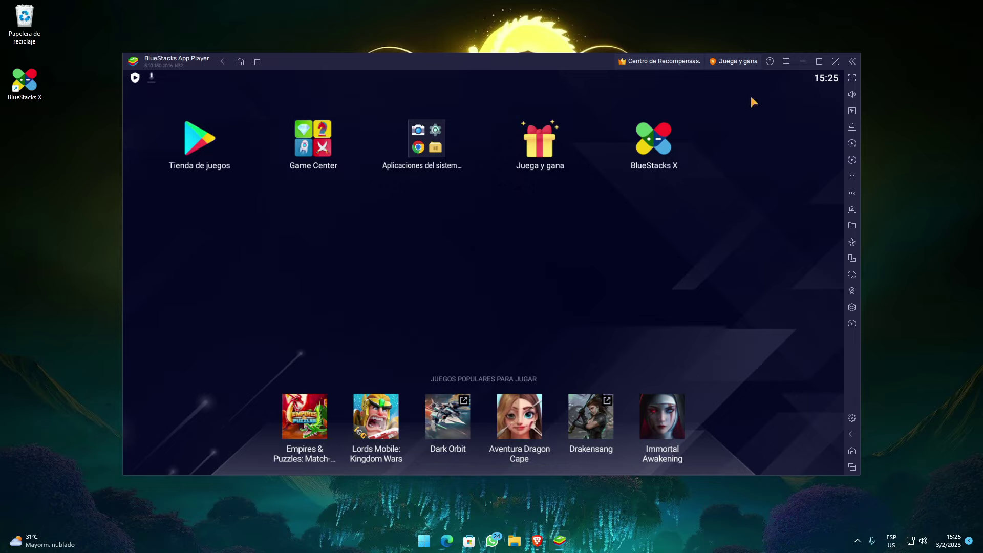
left_click(788, 61)
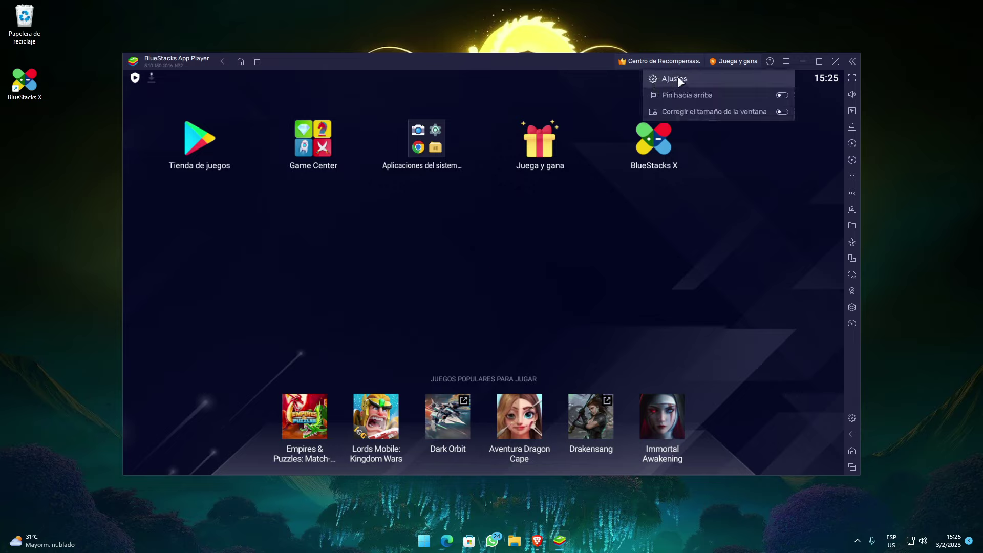
left_click(684, 78)
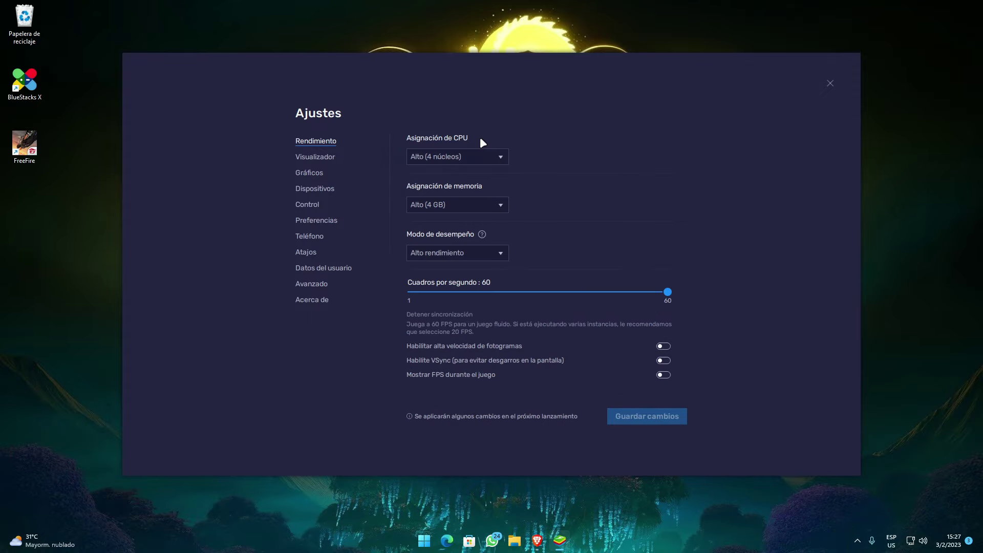
Set the CPU allocation to Medio (2 núcleos) in the performance settings
left_click(482, 154)
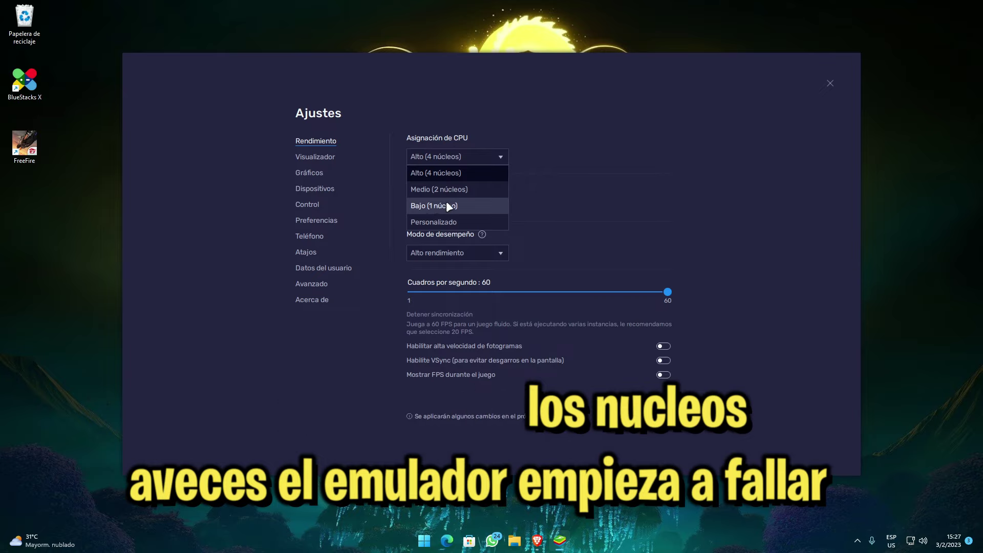
left_click(464, 206)
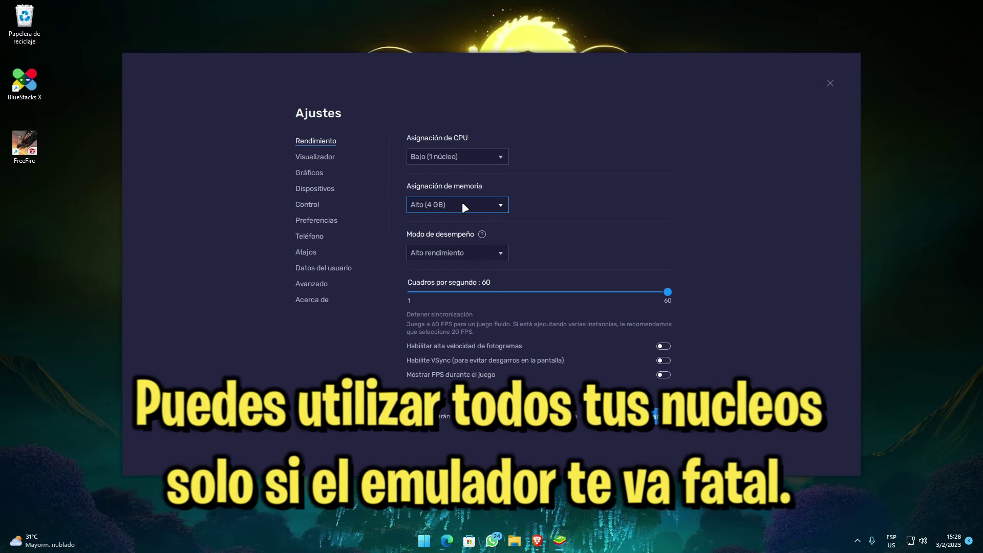
left_click(454, 157)
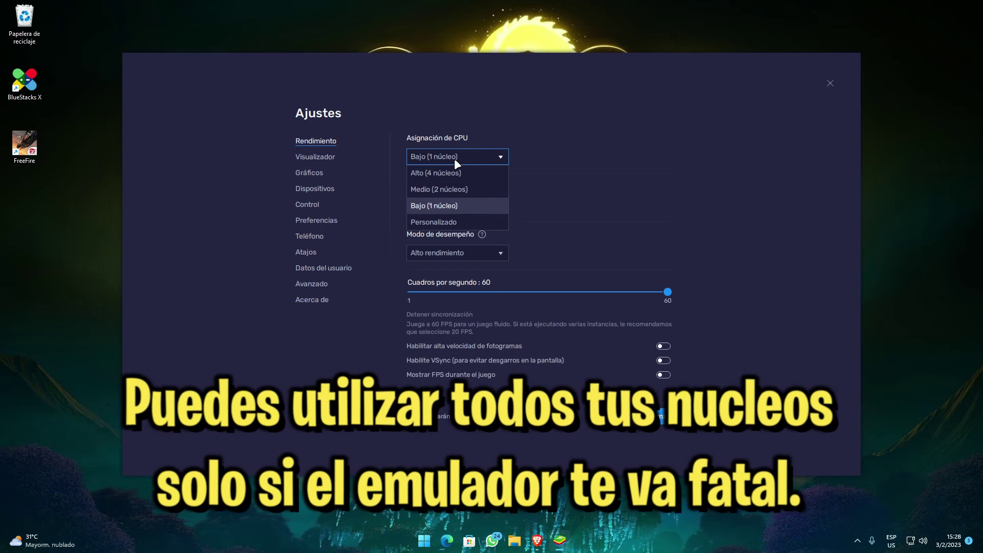
left_click(478, 188)
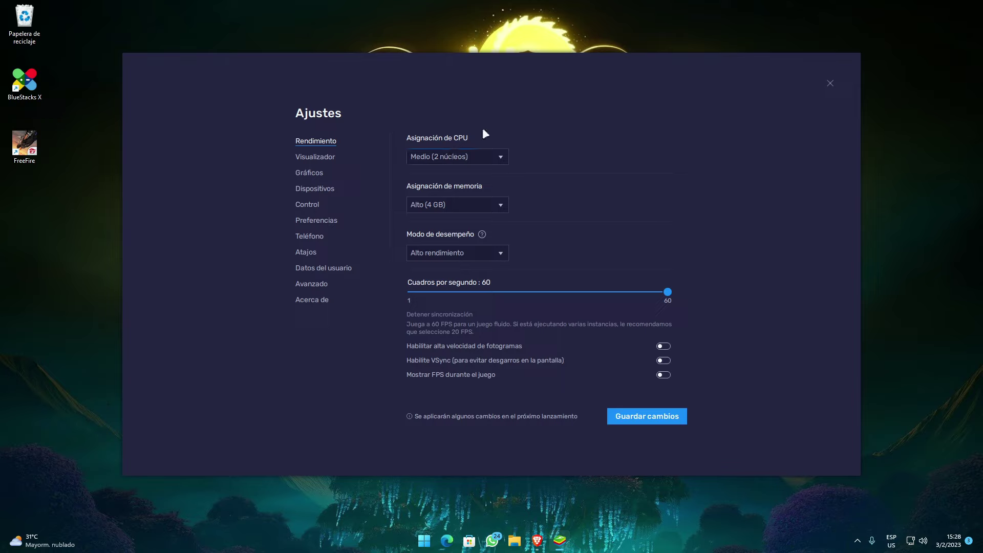
Set the memory allocation to Alto (4 GB) and the performance mode to Alto rendimiento
left_click(448, 203)
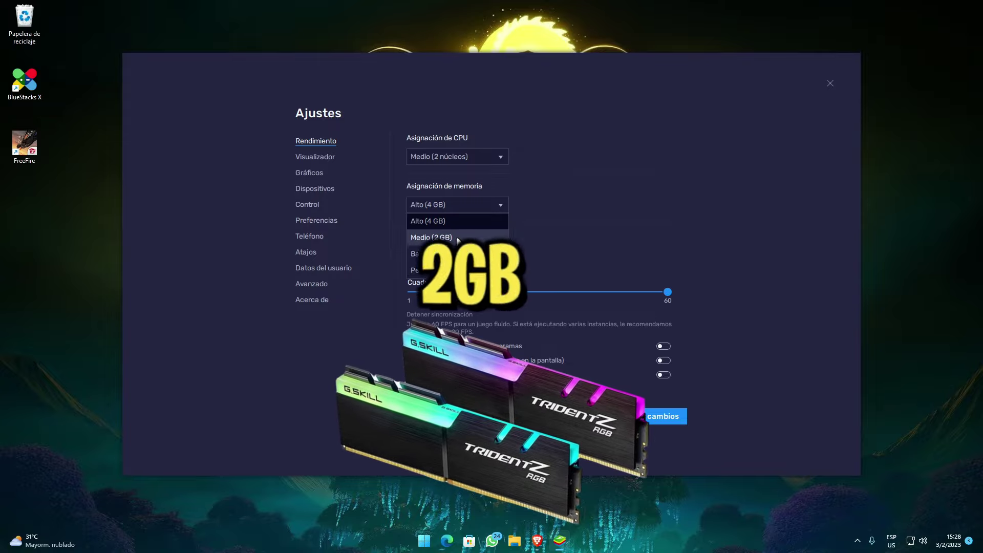
left_click(457, 238)
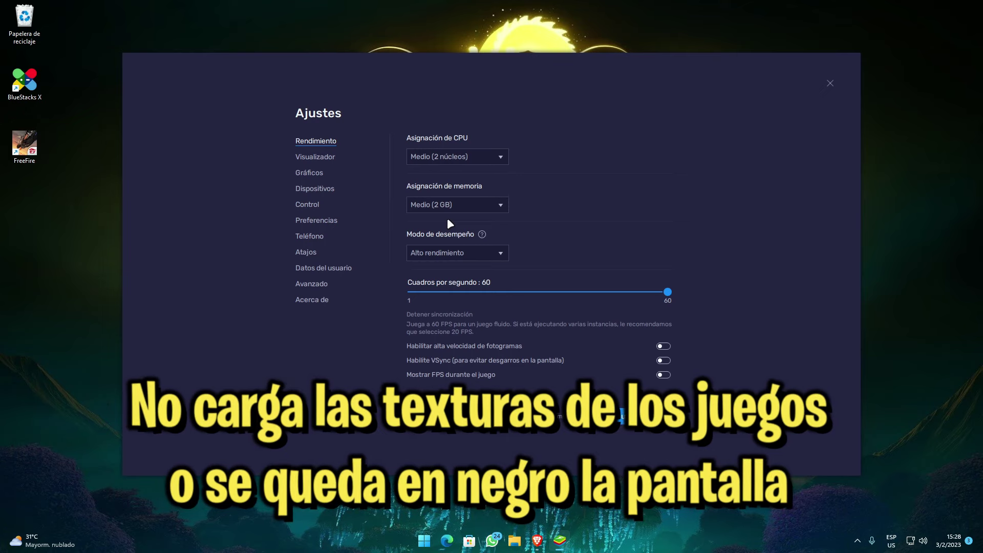
left_click(468, 206)
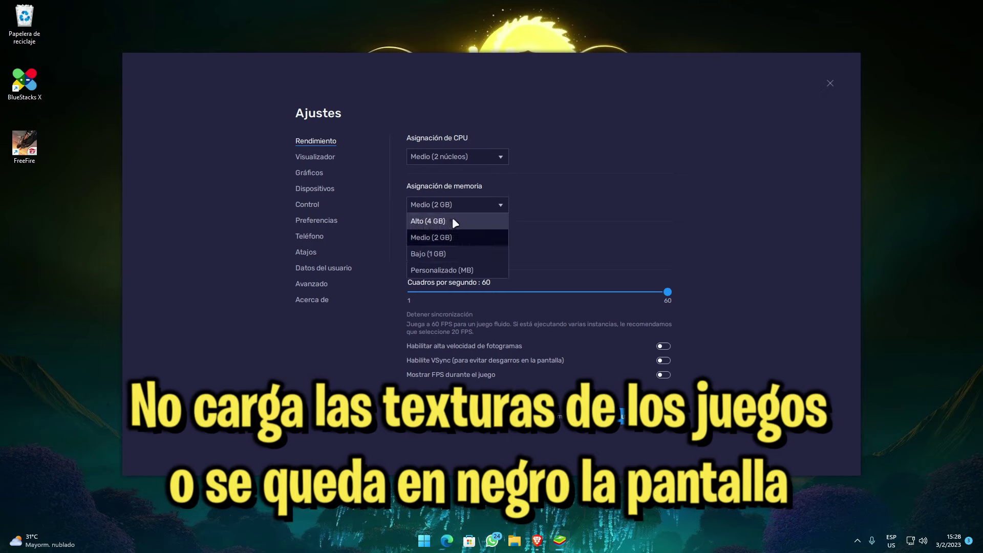
left_click(454, 222)
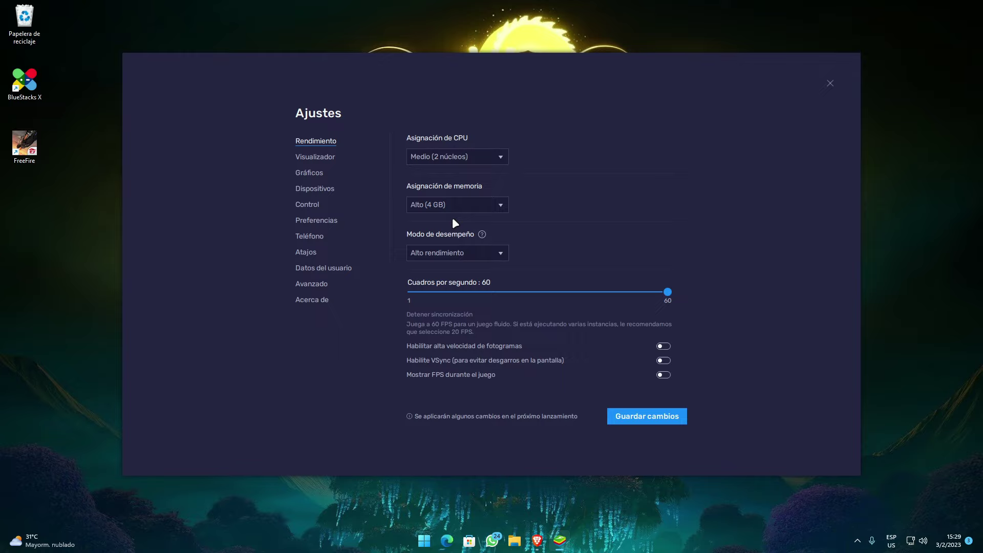
left_click(474, 252)
left_click(439, 289)
Enable the high frame rate option with 60 frames per second, and apply the changes by restarting BlueStacks
left_click(663, 347)
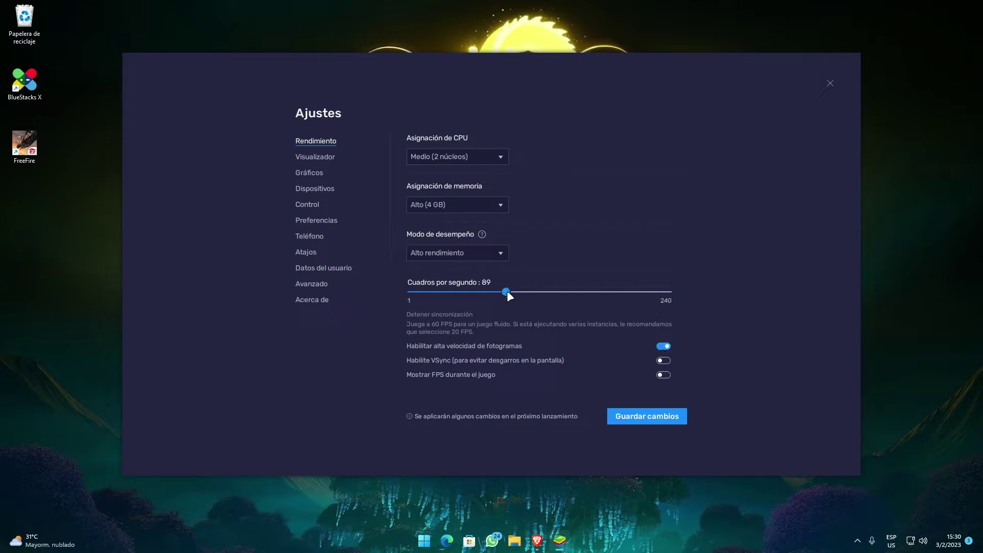
left_click_drag(507, 291, 478, 299)
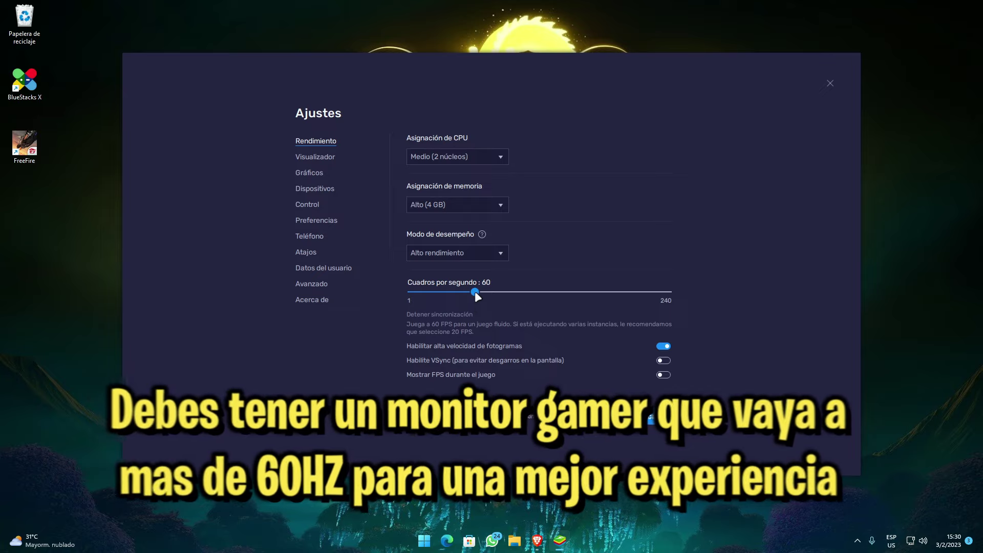
left_click_drag(474, 291, 713, 295)
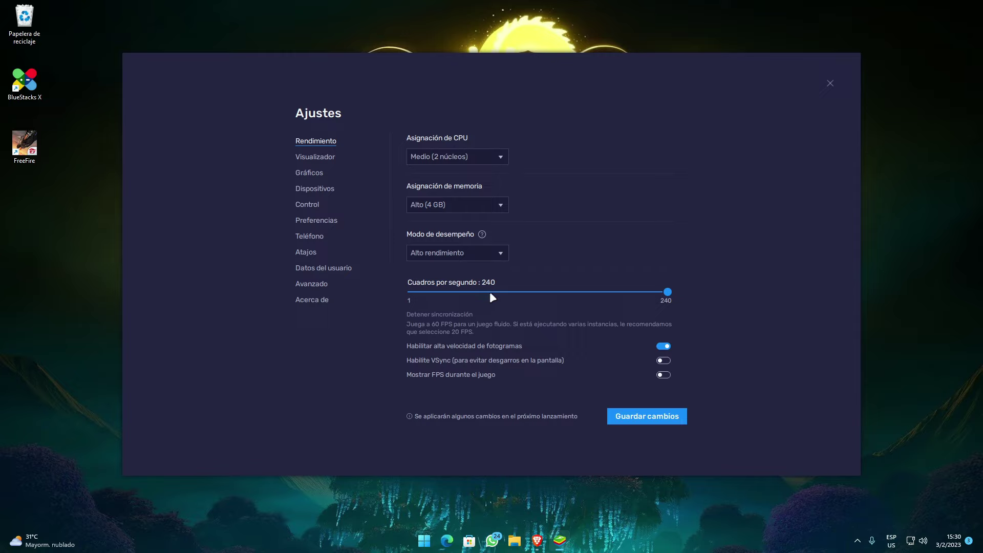
left_click_drag(668, 292, 496, 293)
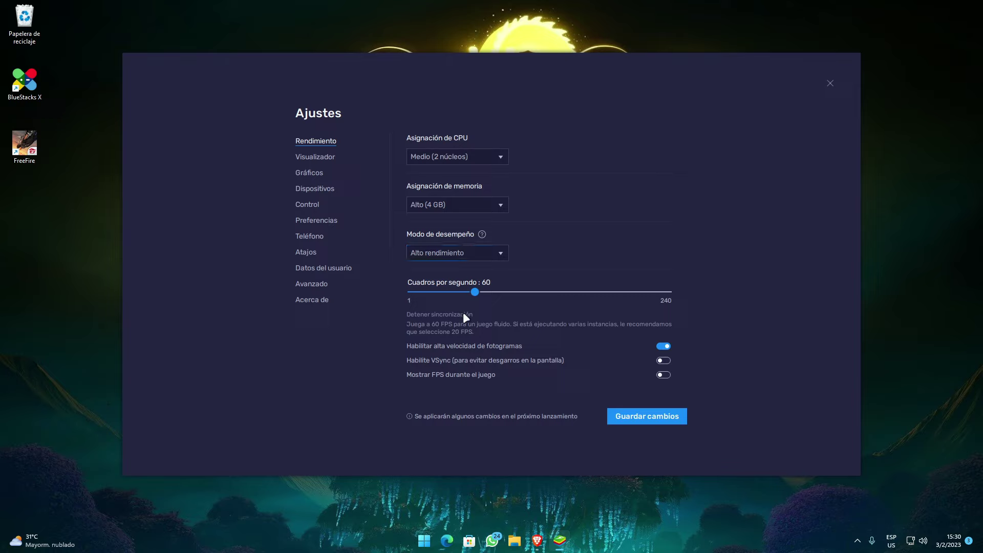
left_click(651, 419)
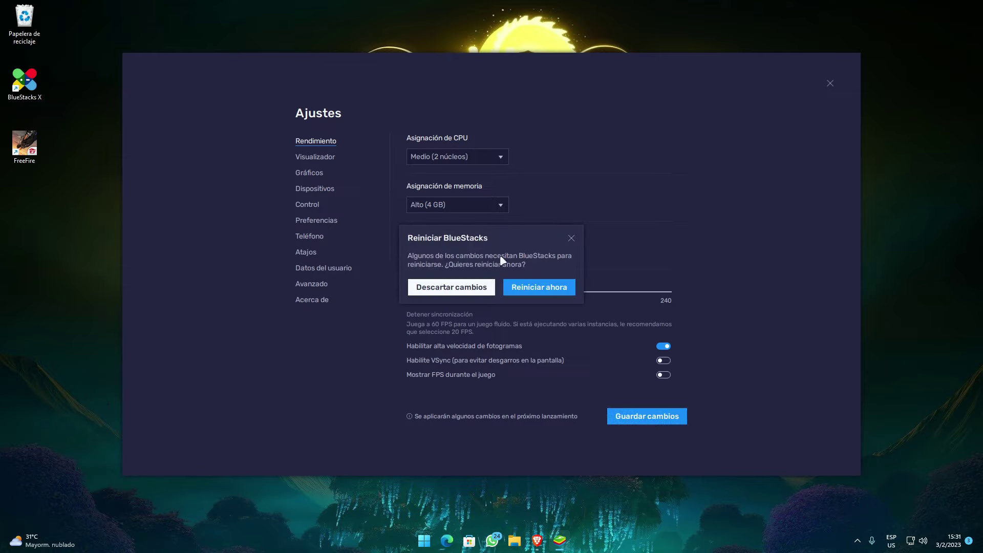
left_click(535, 290)
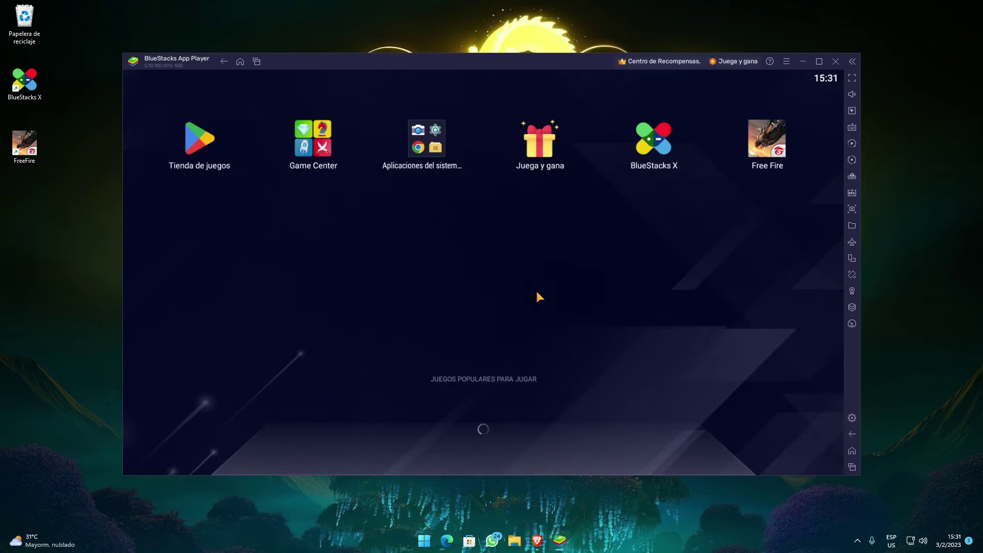
Set the screen resolution to 1920 x 1080 in Paisaje orientation in the display settings
left_click(853, 417)
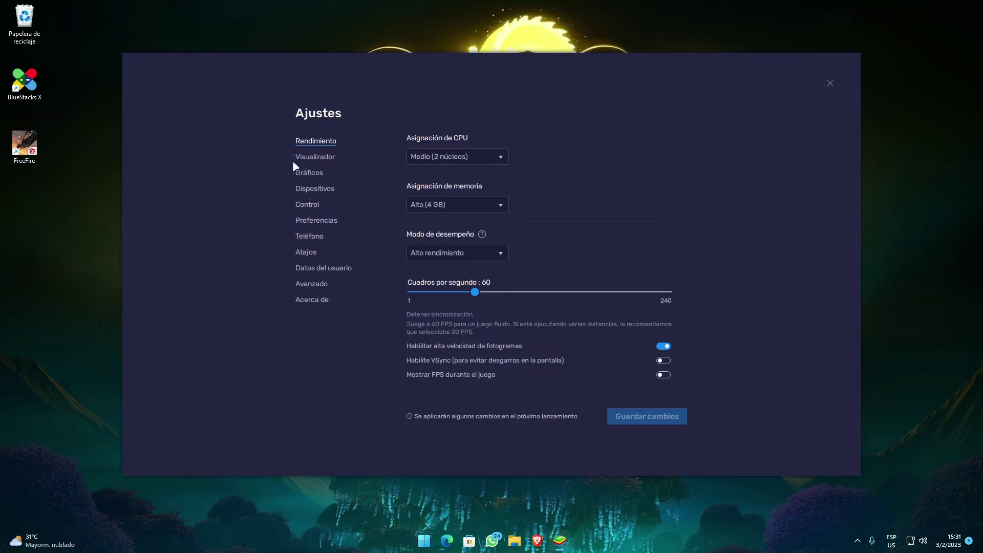
left_click(317, 160)
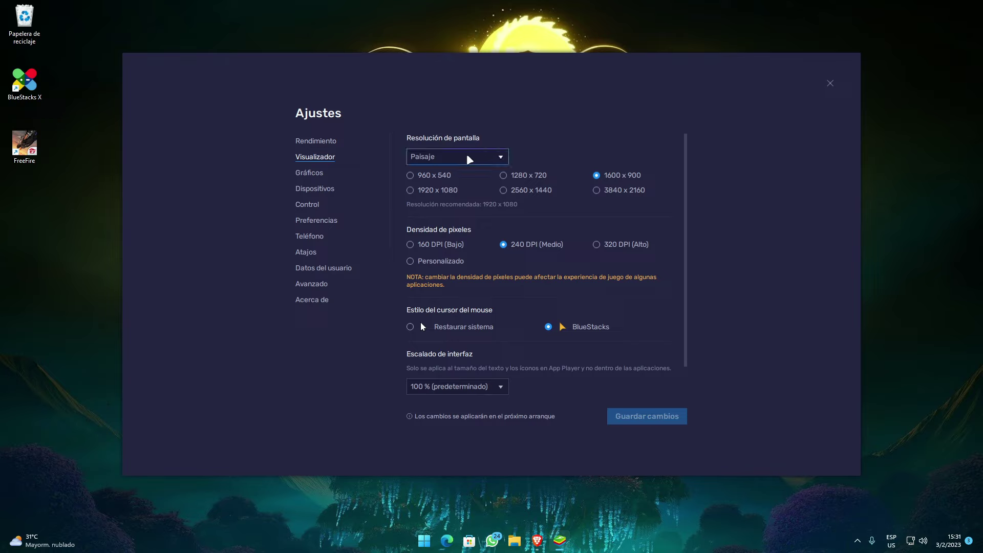
left_click(446, 157)
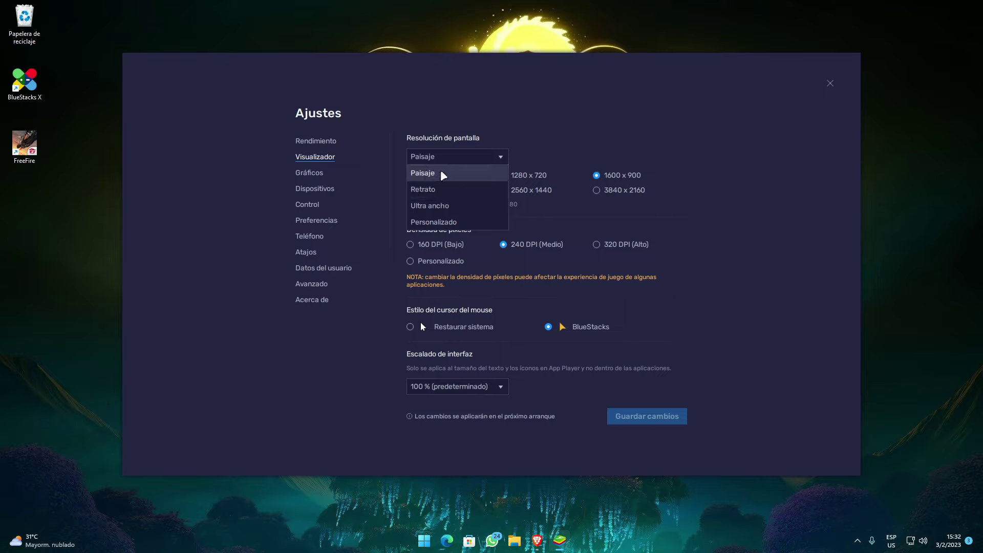
left_click(443, 175)
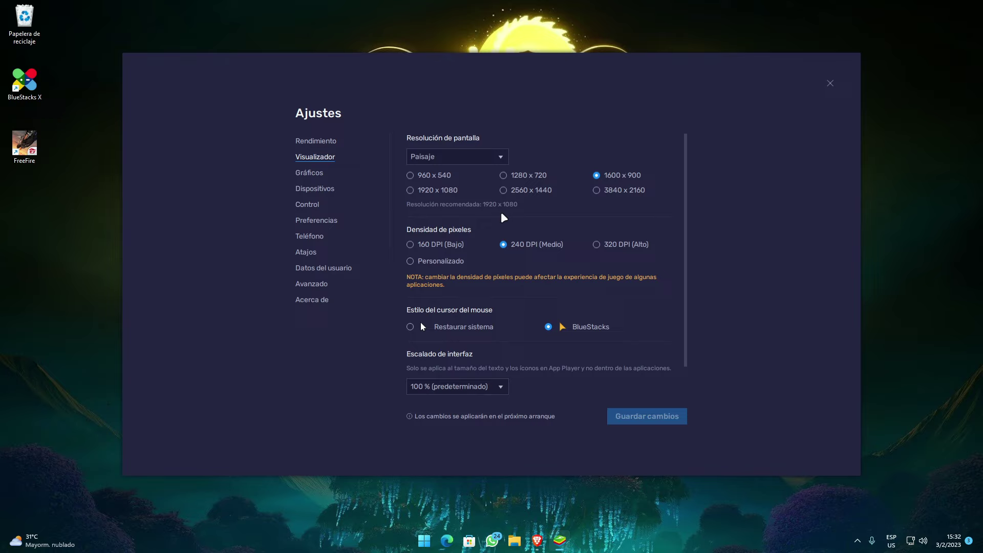
left_click(411, 190)
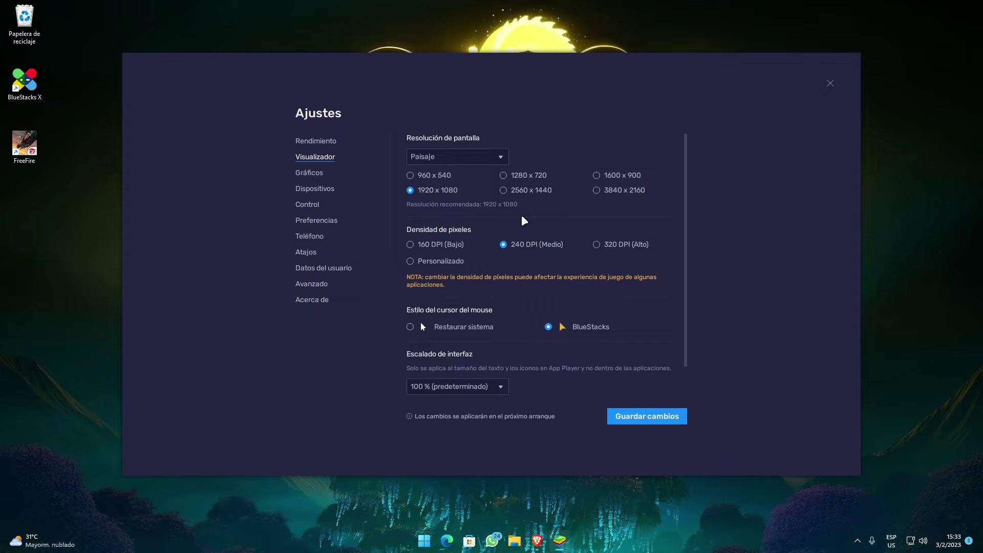
left_click(410, 176)
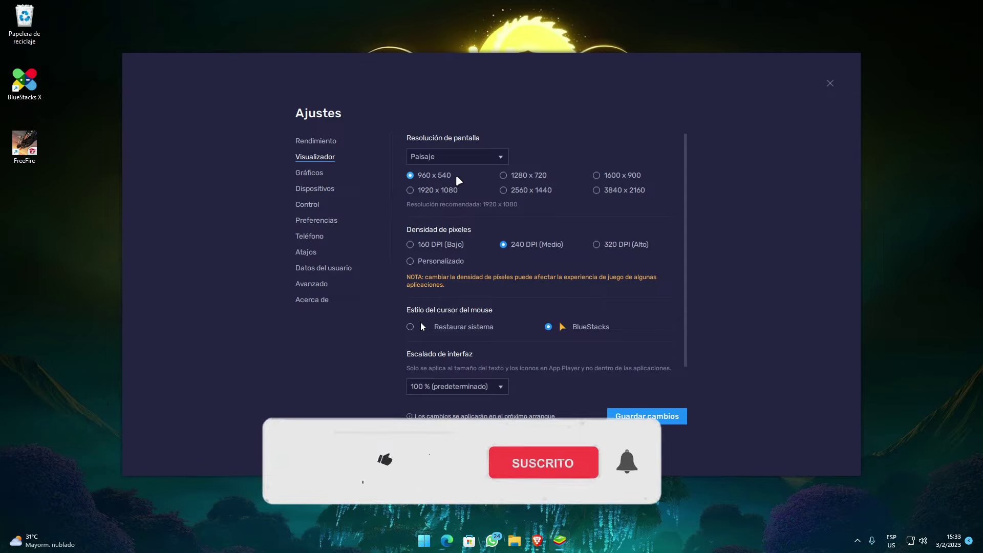
left_click(413, 192)
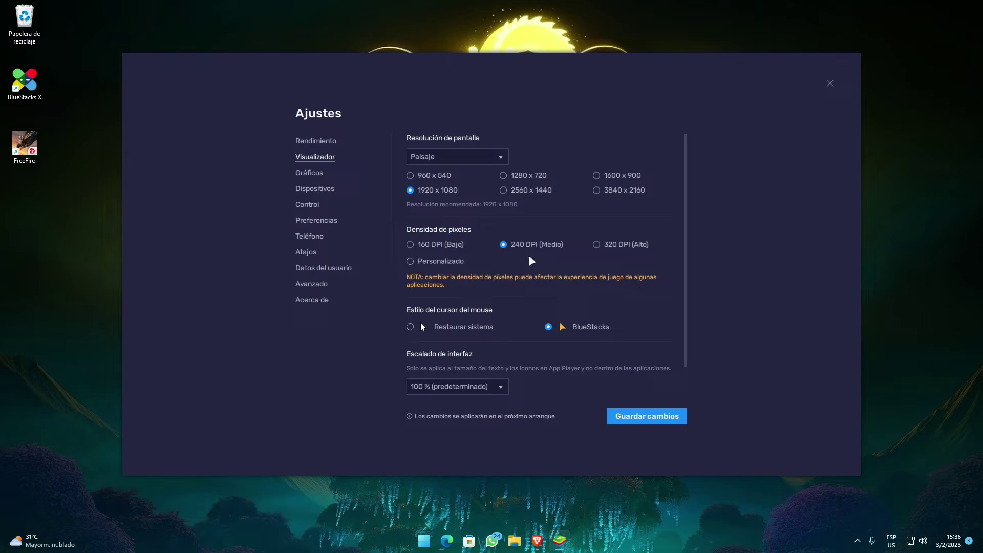
Set the interface scaling to 100 % (predeterminado) and save the display changes with a restart of BlueStacks
scroll(522, 305, "down", 1)
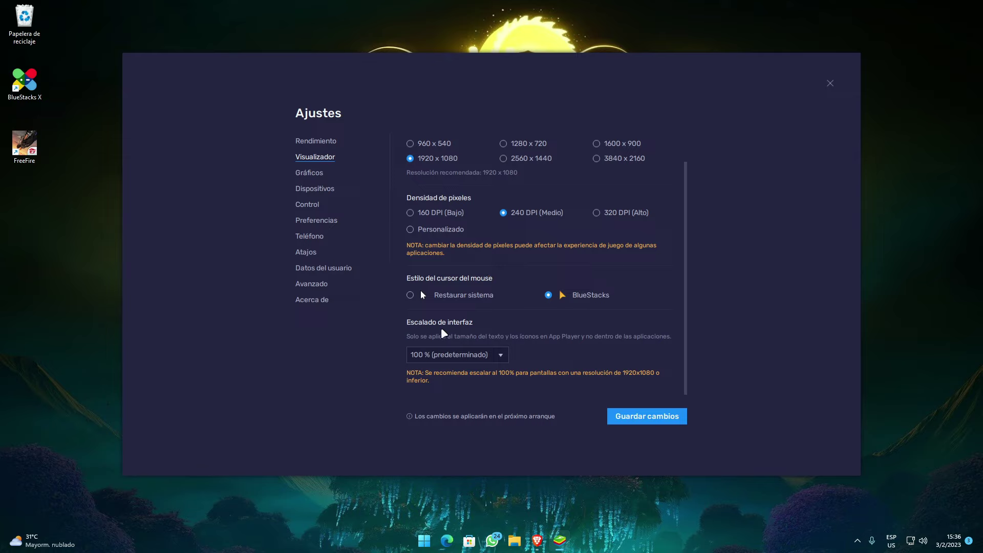
left_click(473, 360)
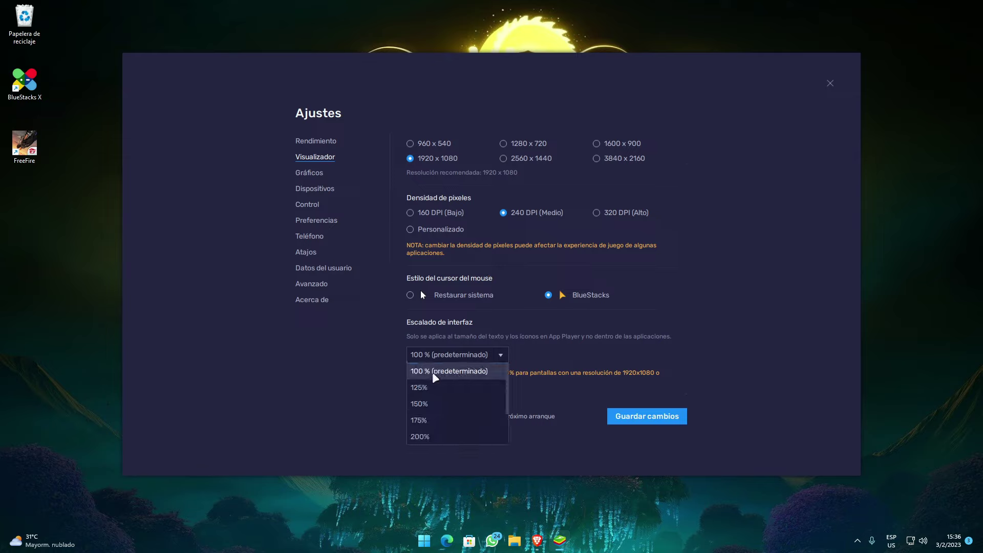
left_click(479, 373)
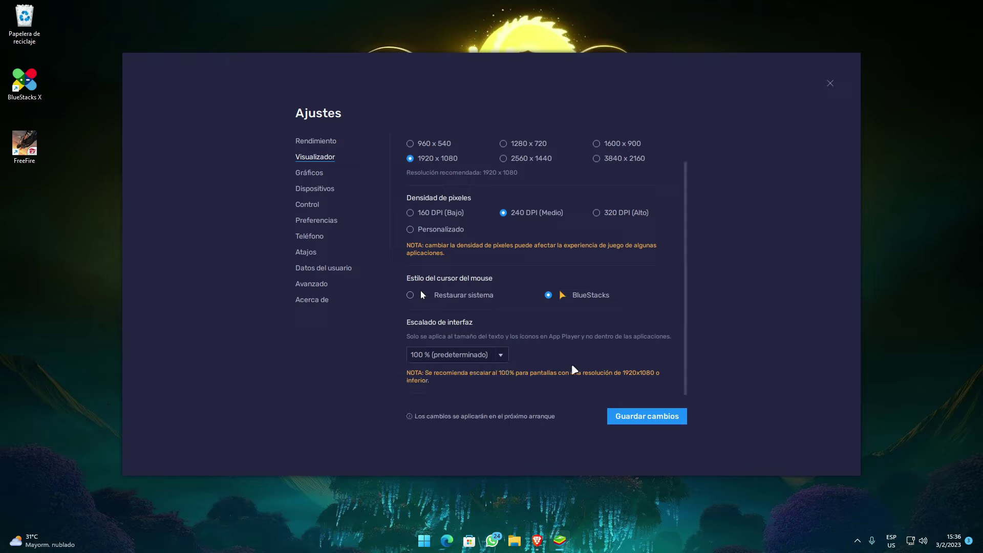
left_click(646, 419)
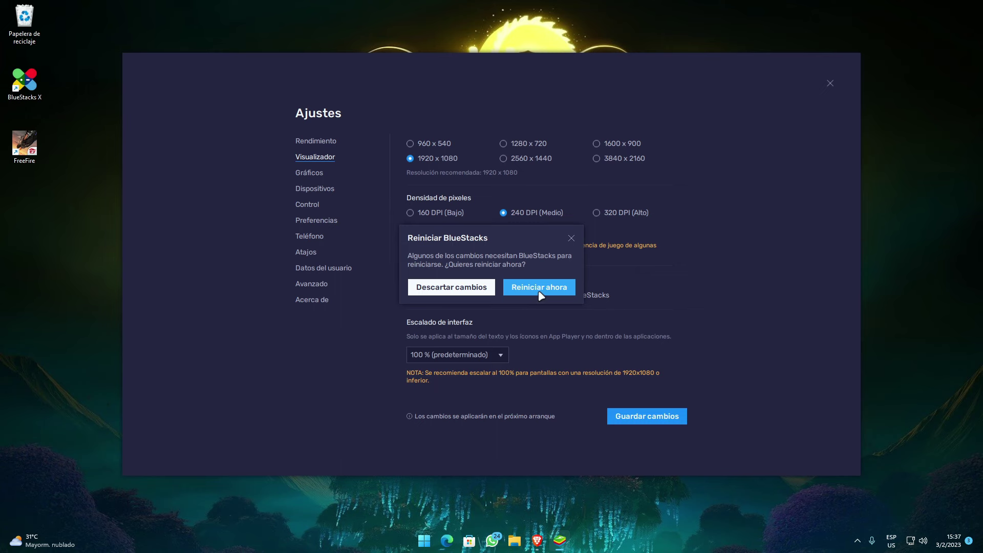
left_click(539, 290)
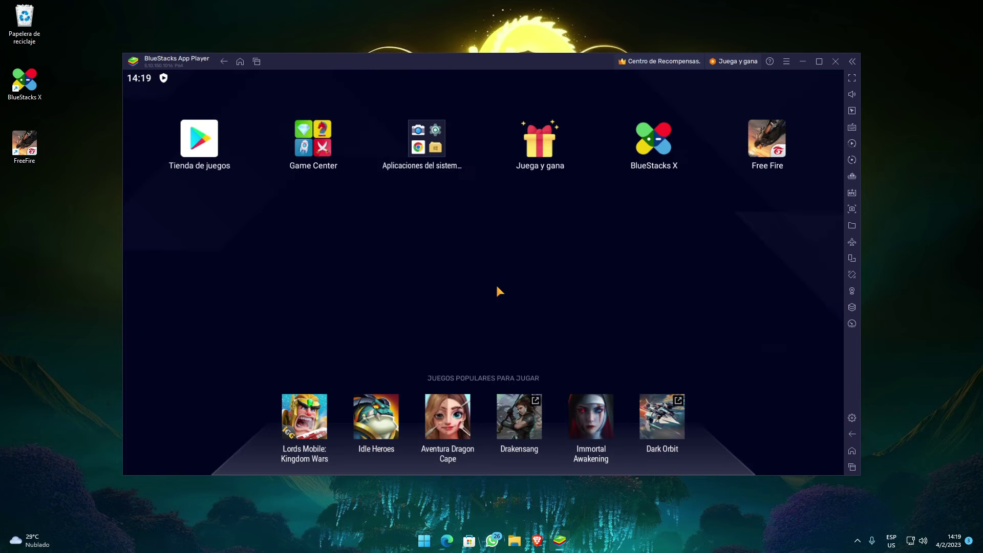
Set the interface renderer to Automático in the graphics settings
left_click(853, 418)
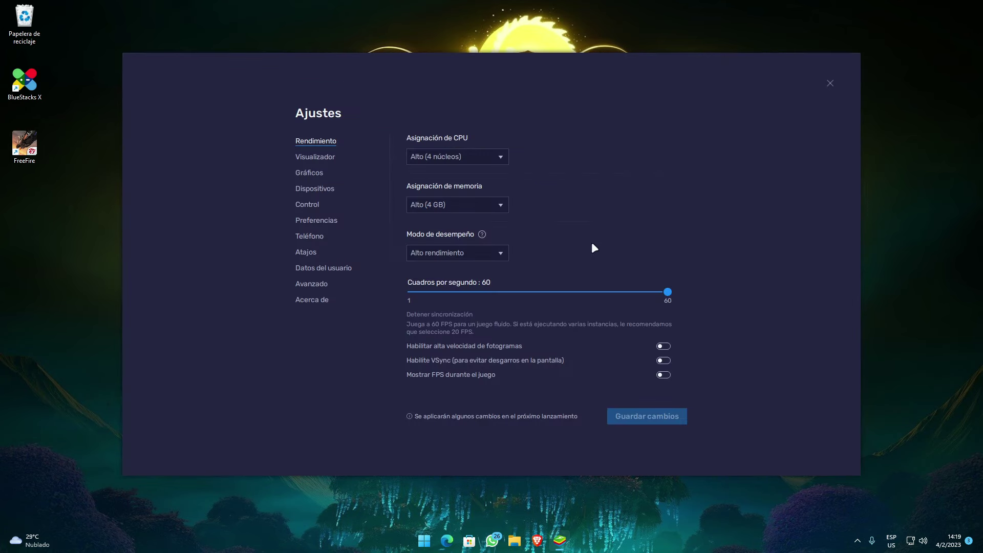
left_click(306, 174)
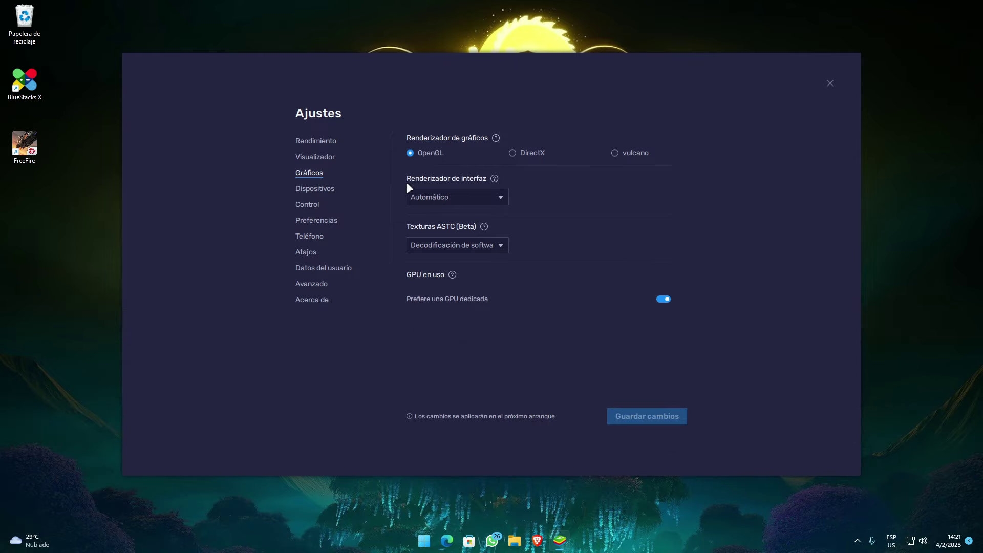
left_click(484, 195)
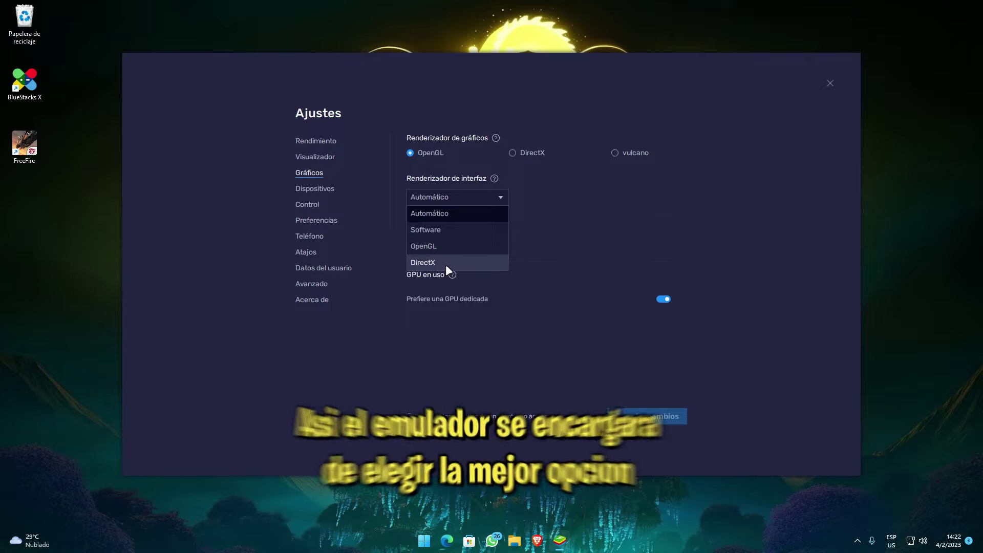
left_click(453, 218)
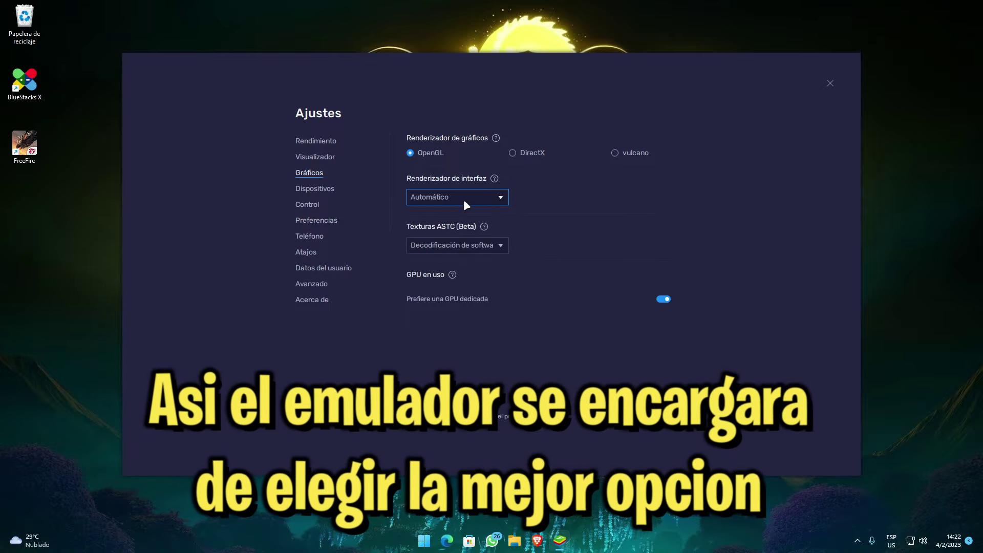